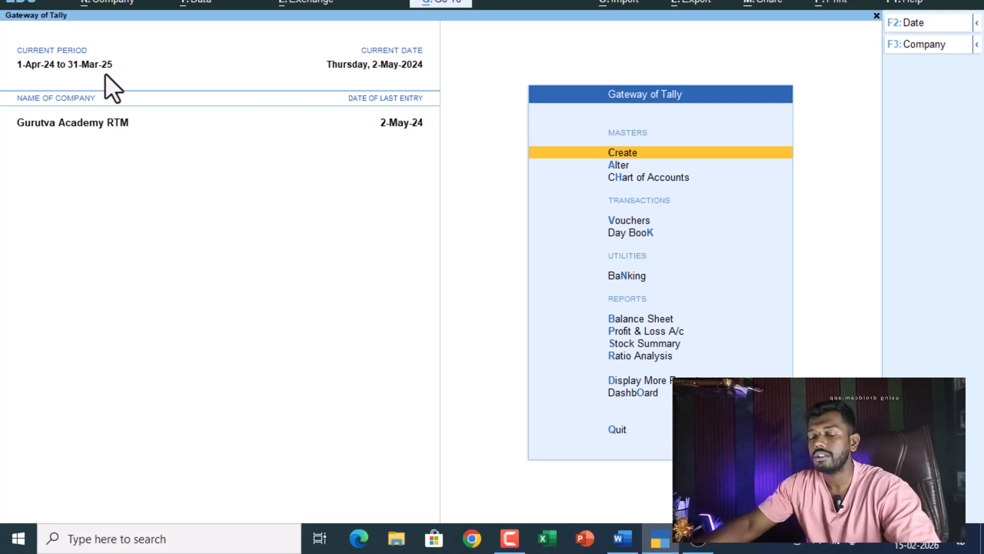
- Open the company list with Alt+F3 and start creating a new company
key("alt")
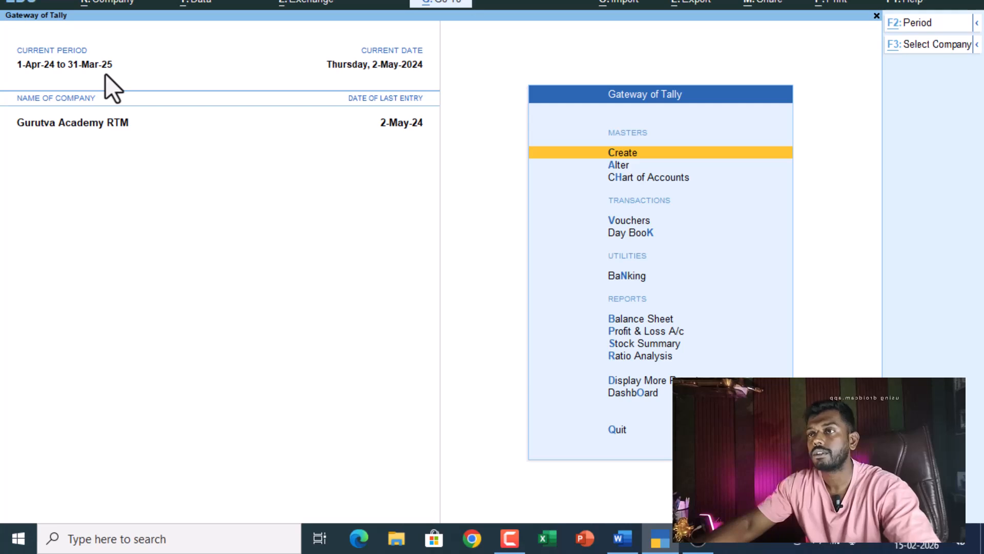
key("alt+F3")
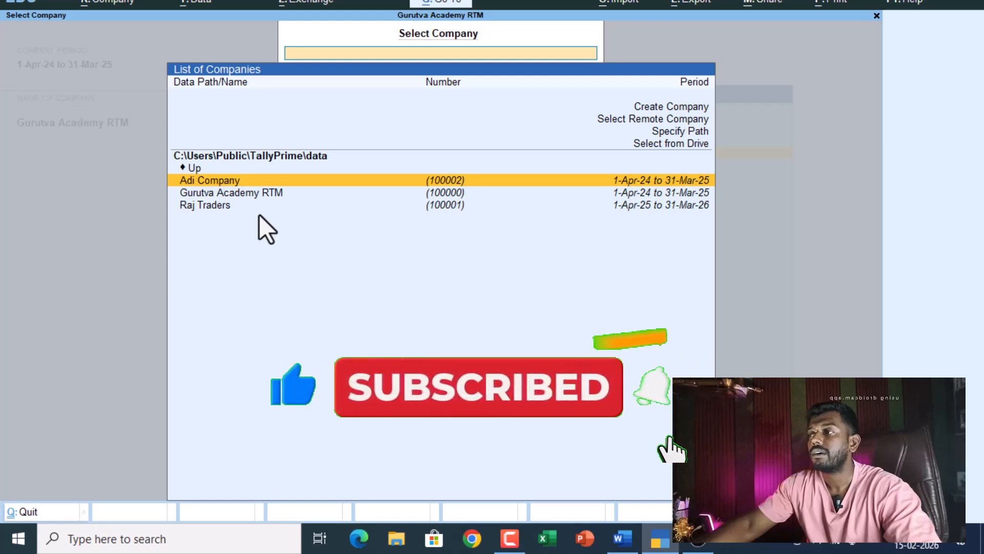
left_click(651, 107)
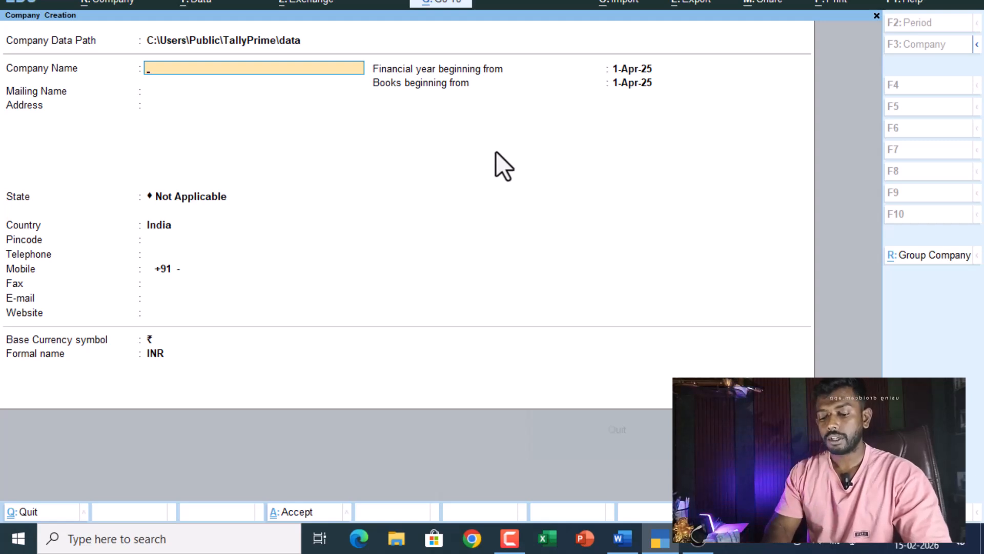
- Name the company GA.PVT.LTD and keep the matching mailing name
type("Ga")
key("BackSpace")
key("BackSpace")
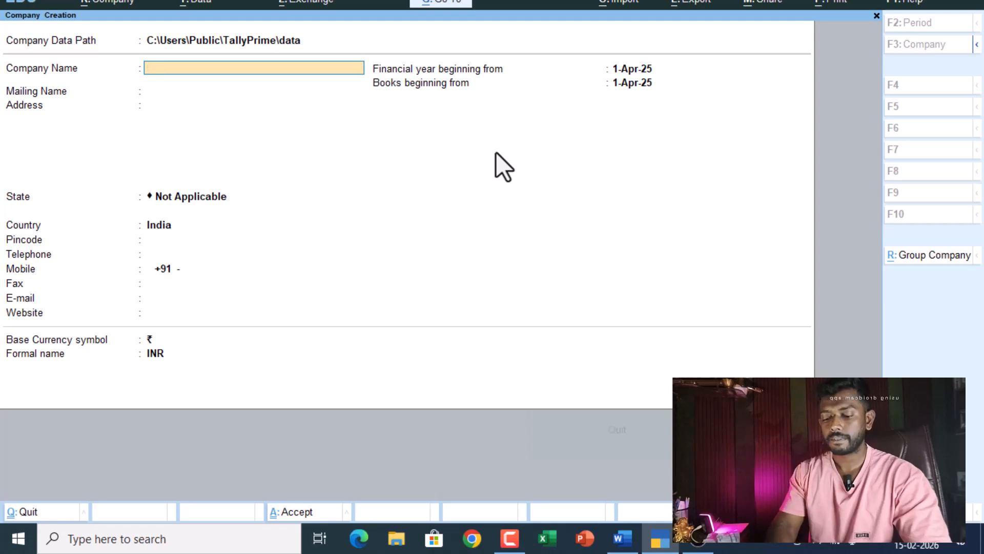
type("GA.PVT.LTD")
key("Return")
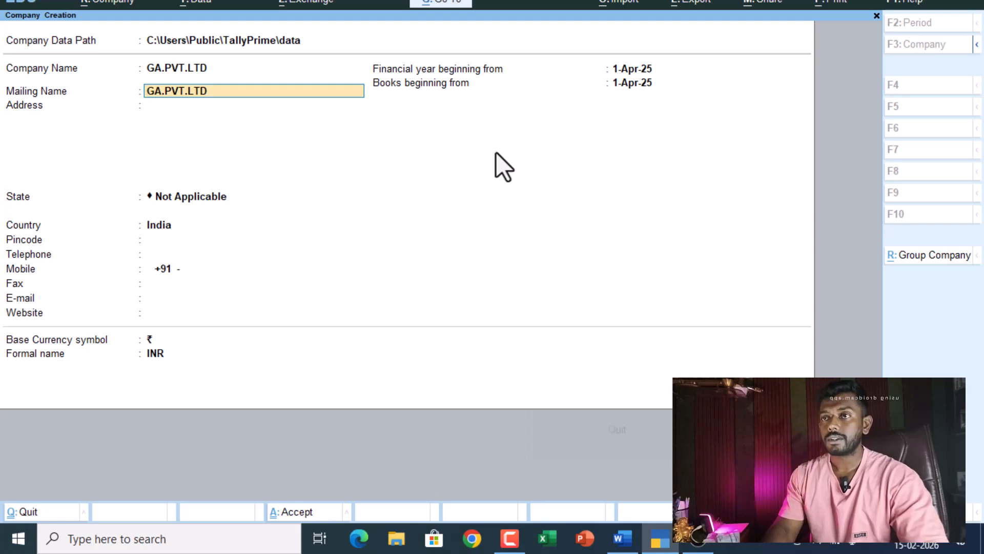
key("Return")
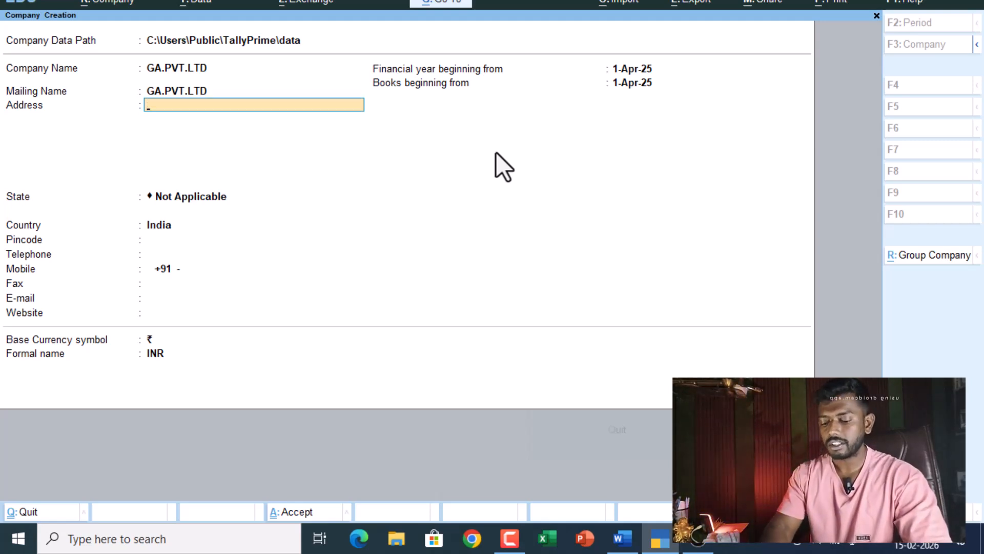
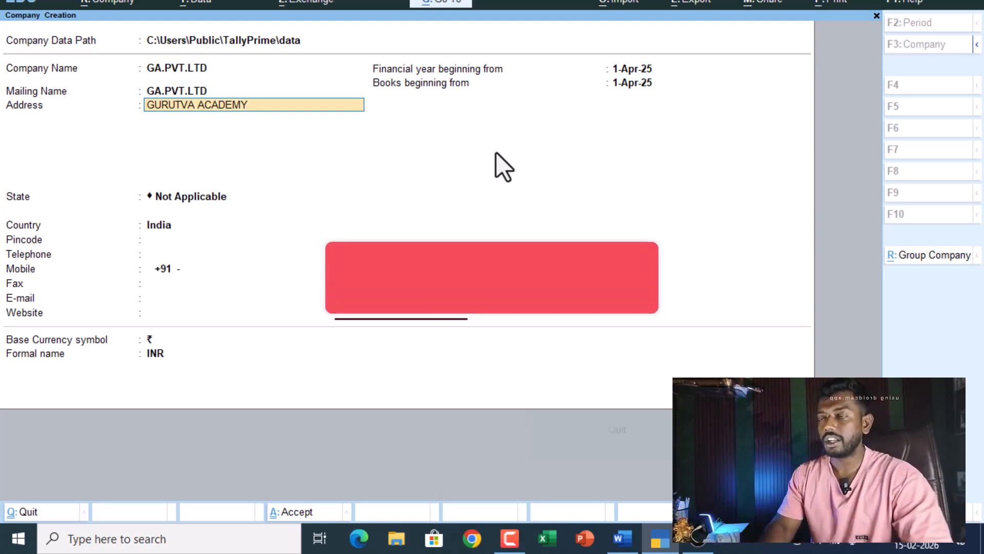
- Enter the company's four-line postal address
key("Return")
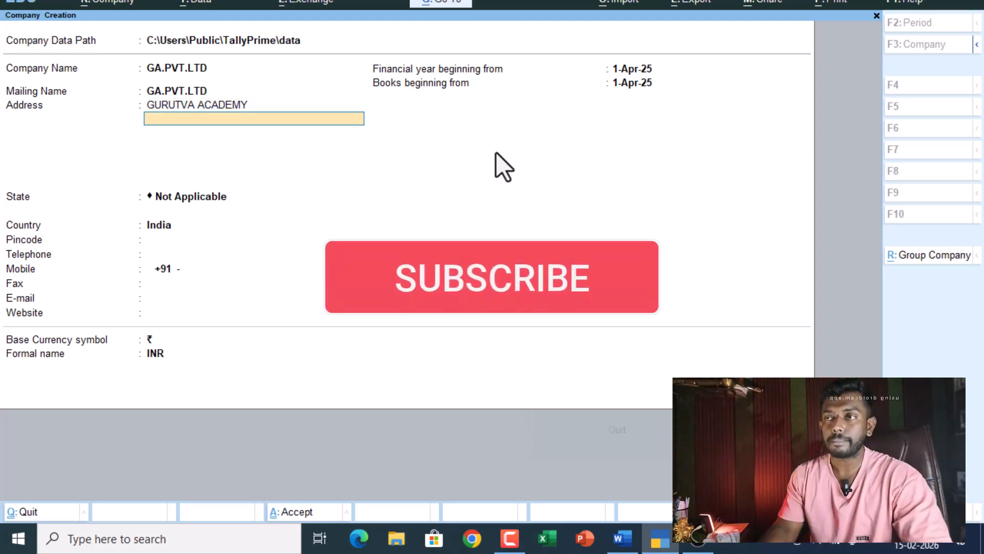
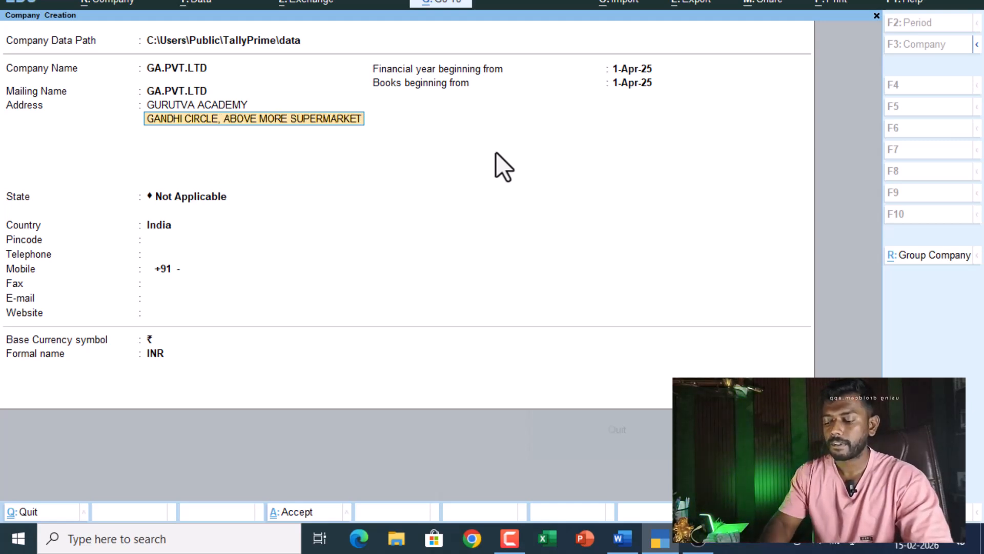
key("BackSpace")
key("Return")
key("BackSpace")
key("BackSpace")
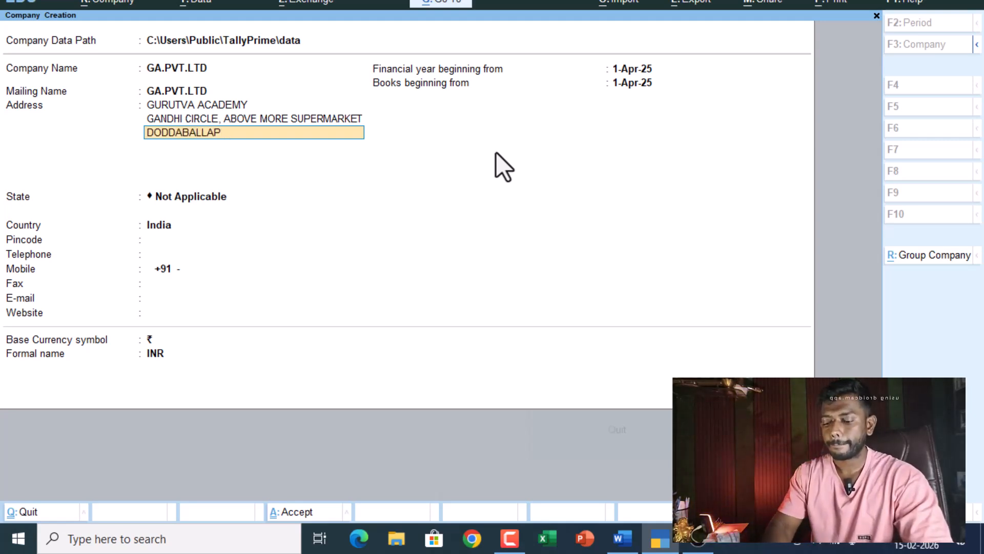
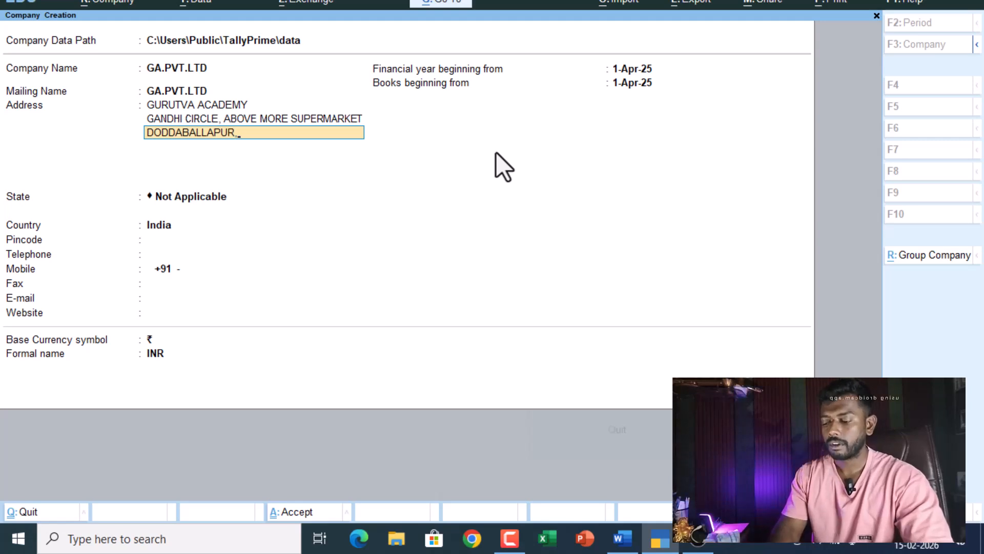
key("Return")
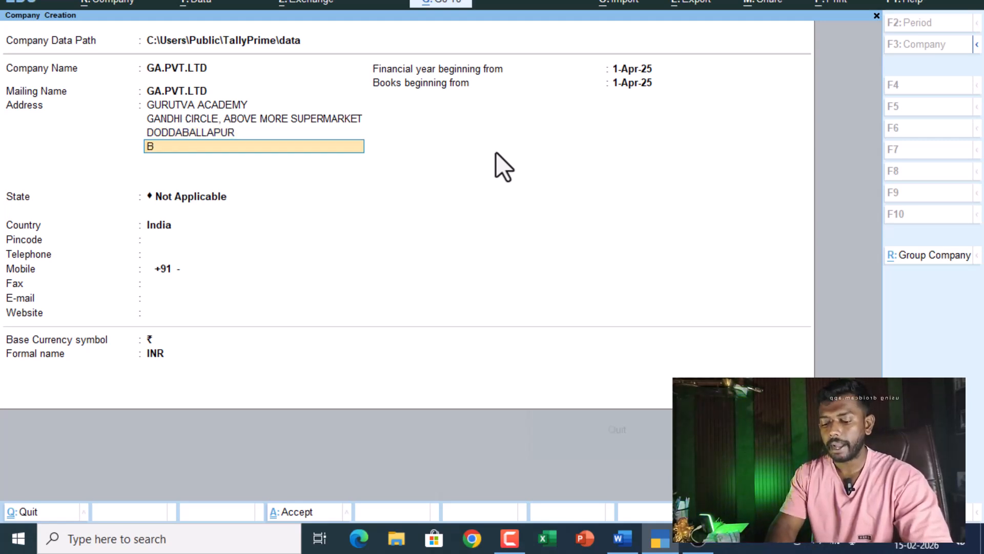
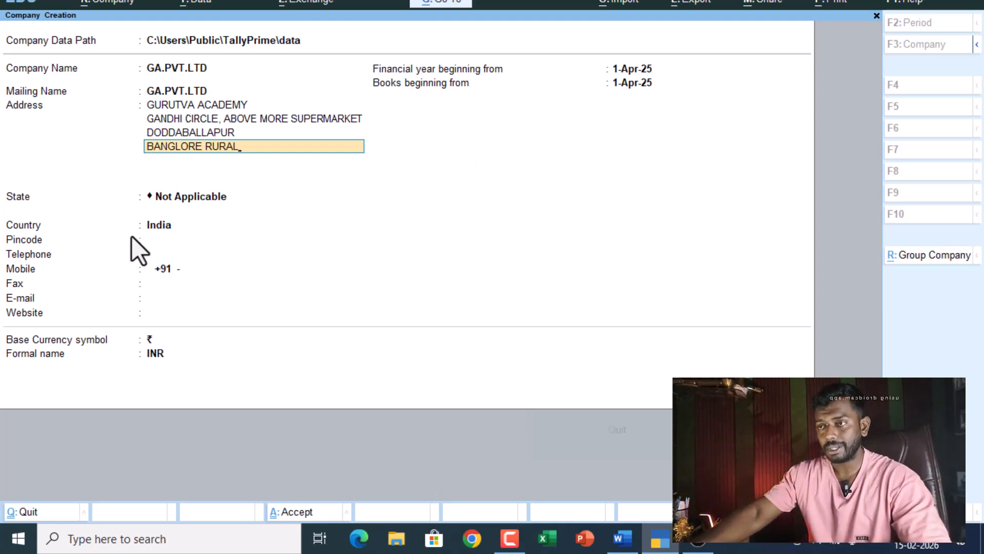
- Set the state to Karnataka and enter the pincode
left_click(165, 200)
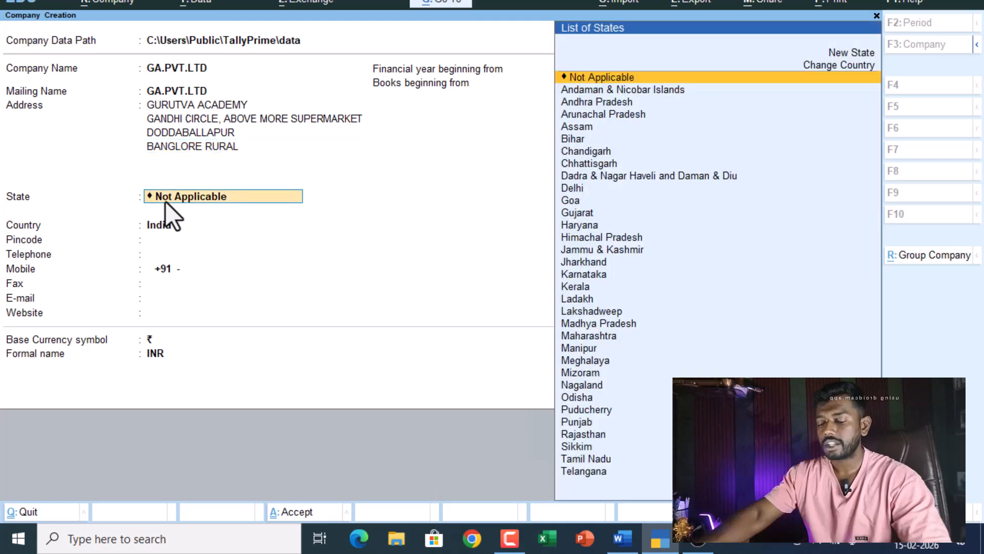
type("KA")
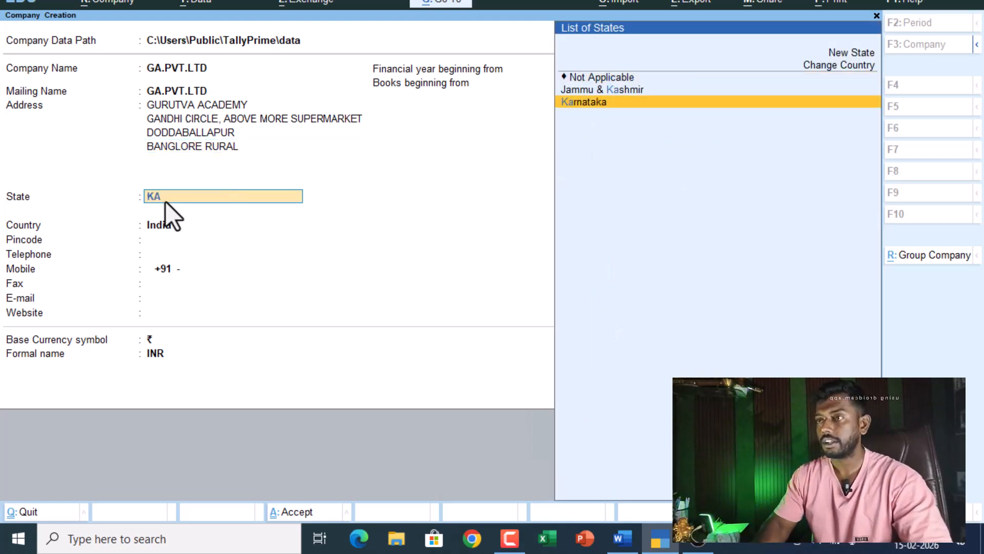
key("Return")
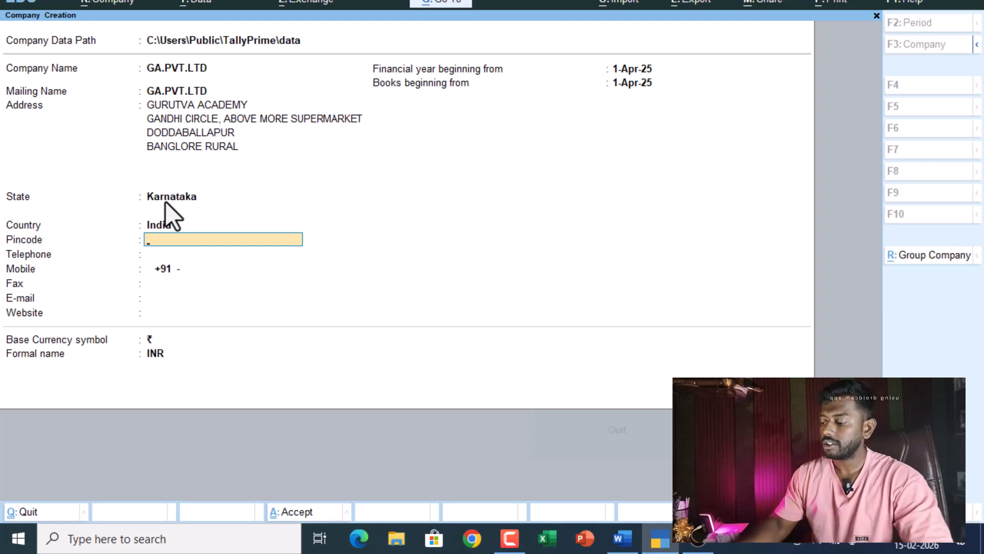
type("561203")
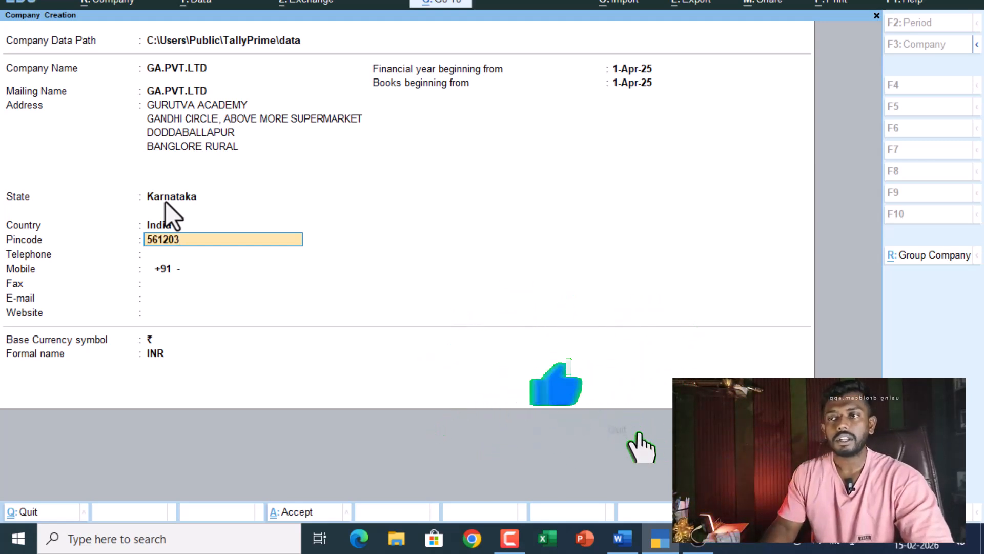
key("Return")
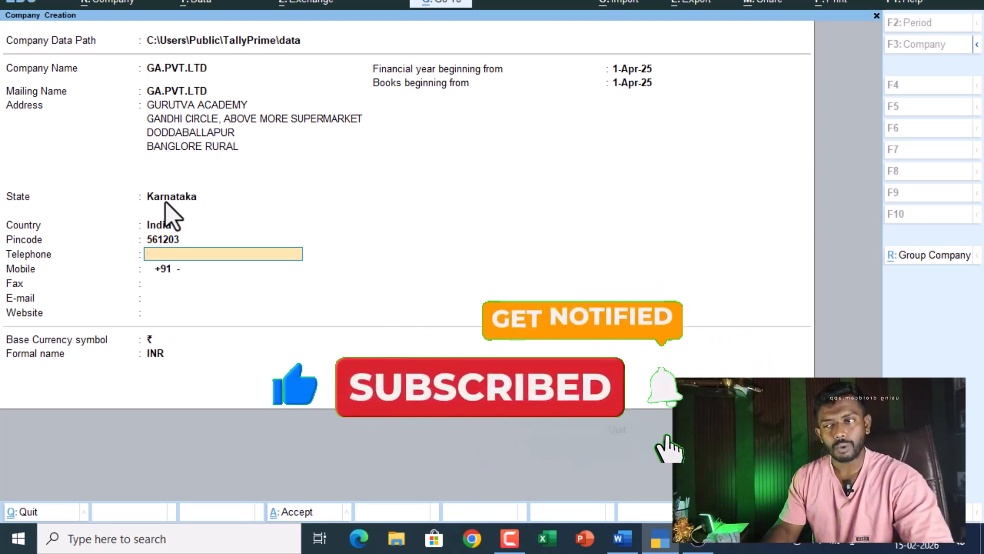
- Enter the mobile number, e-mail address and website, leaving telephone and fax blank
key("Return")
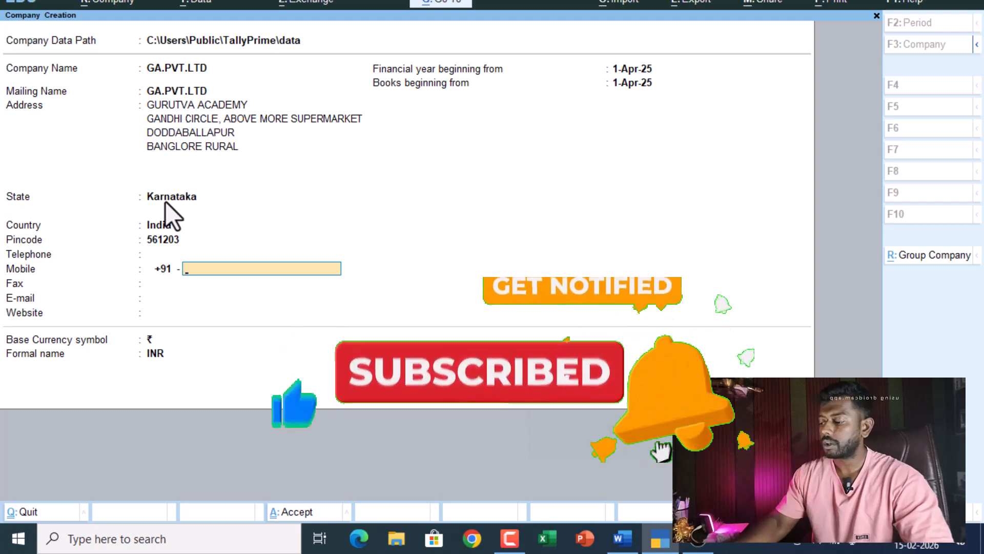
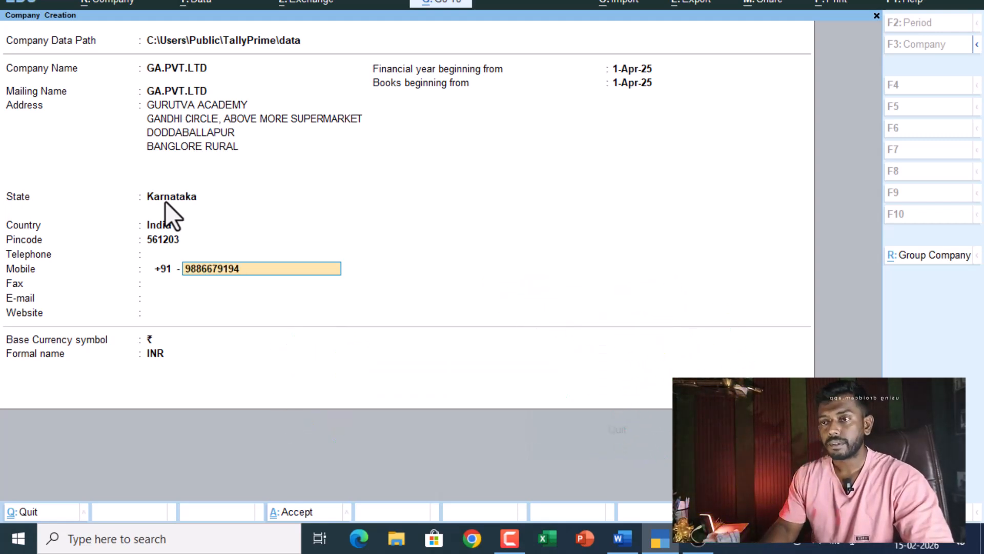
key("Return")
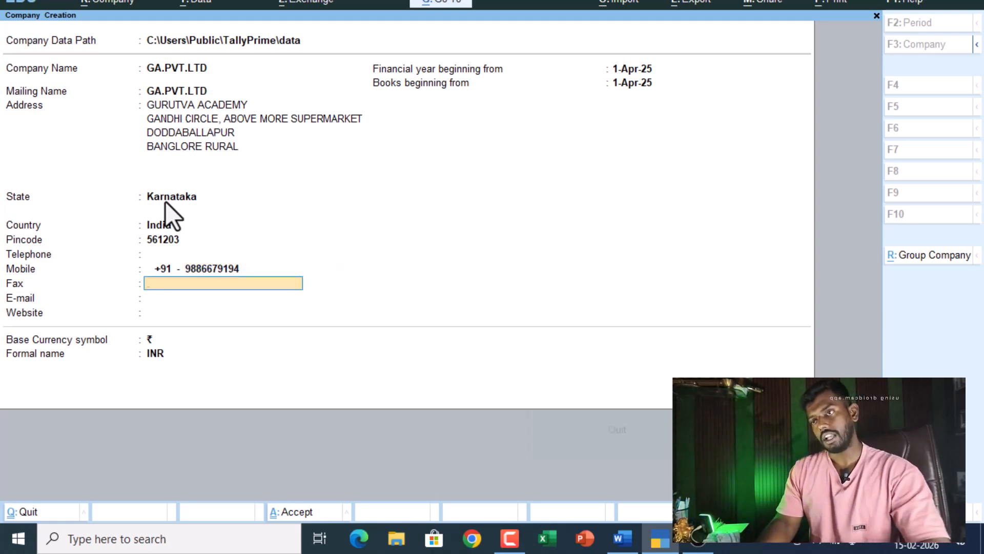
key("Return")
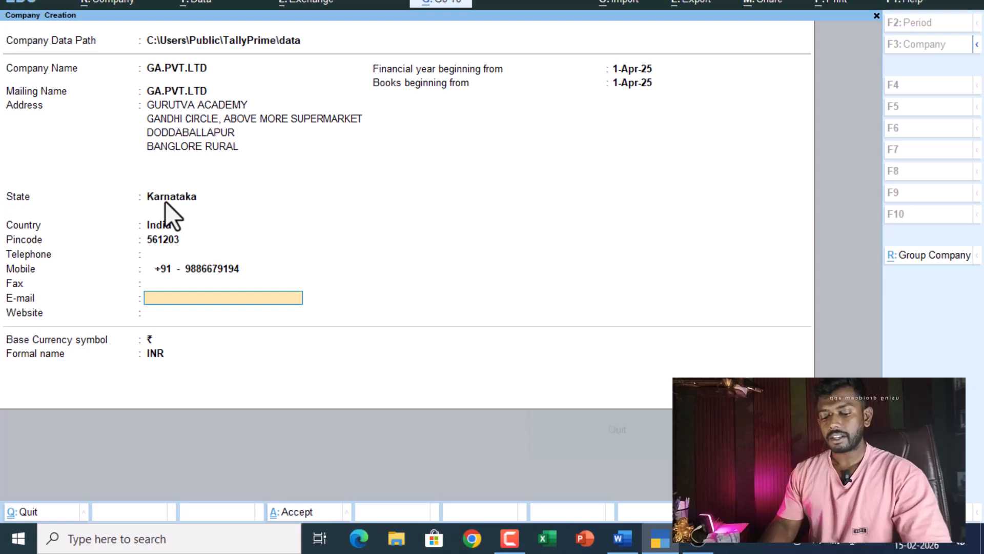
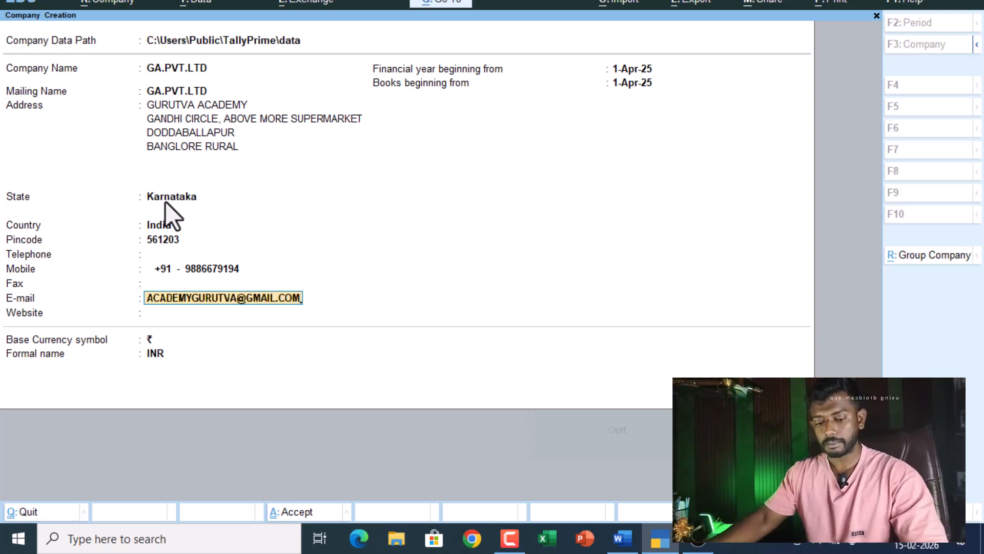
key("Return")
type("ACADEMYGURUTVA.IN")
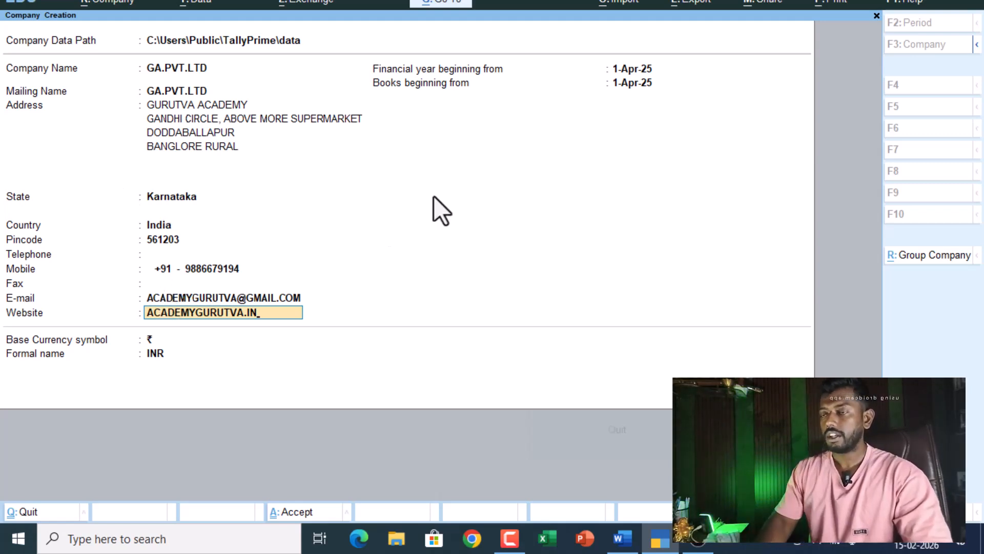
key("Return")
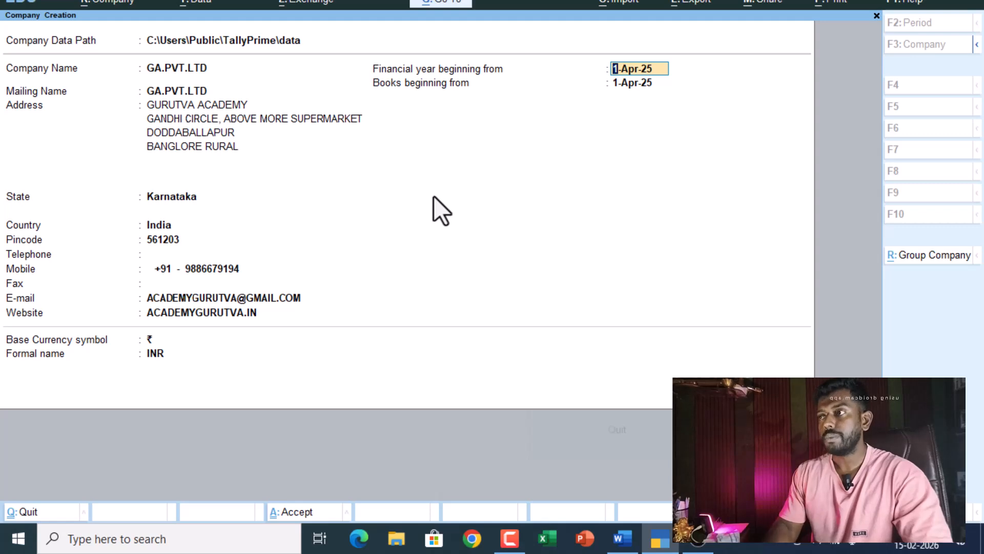
- Keep 1-Apr-25 financial year and books dates with ₹/INR currency, and save the company
key("Return")
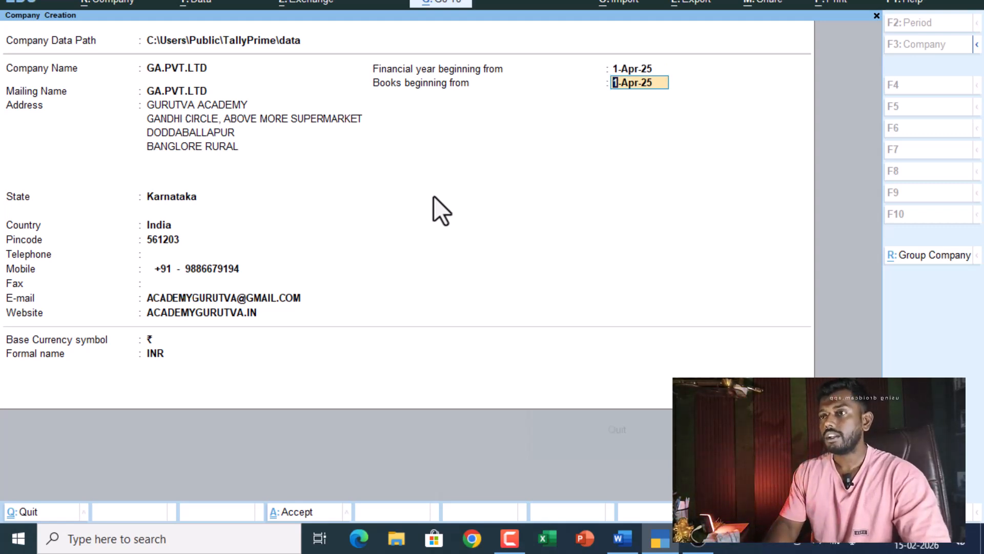
key("Return")
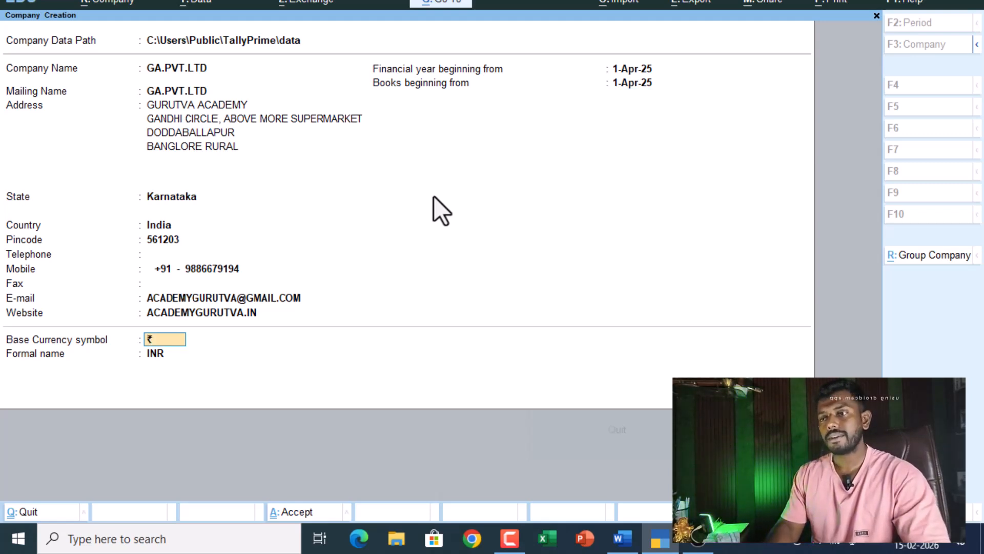
key("Return")
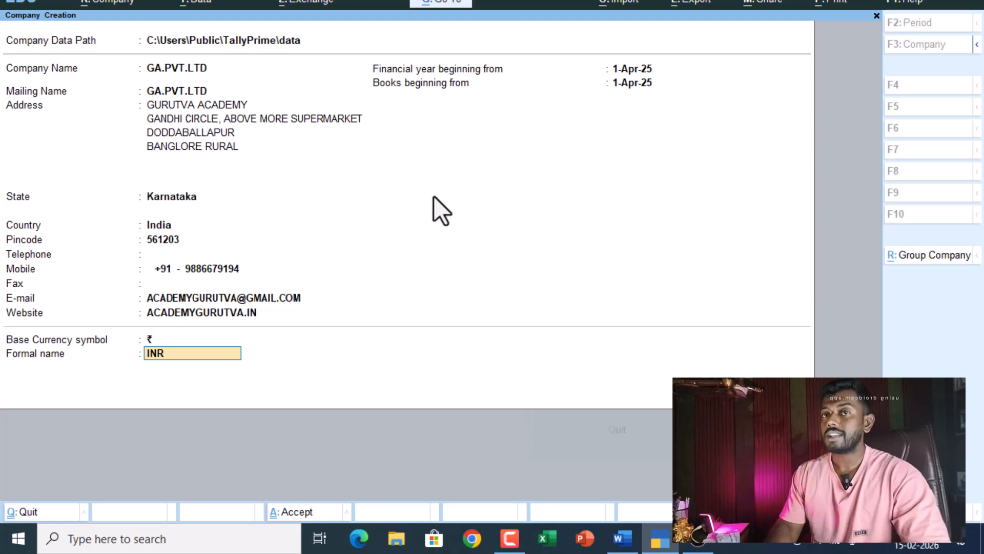
key("Return")
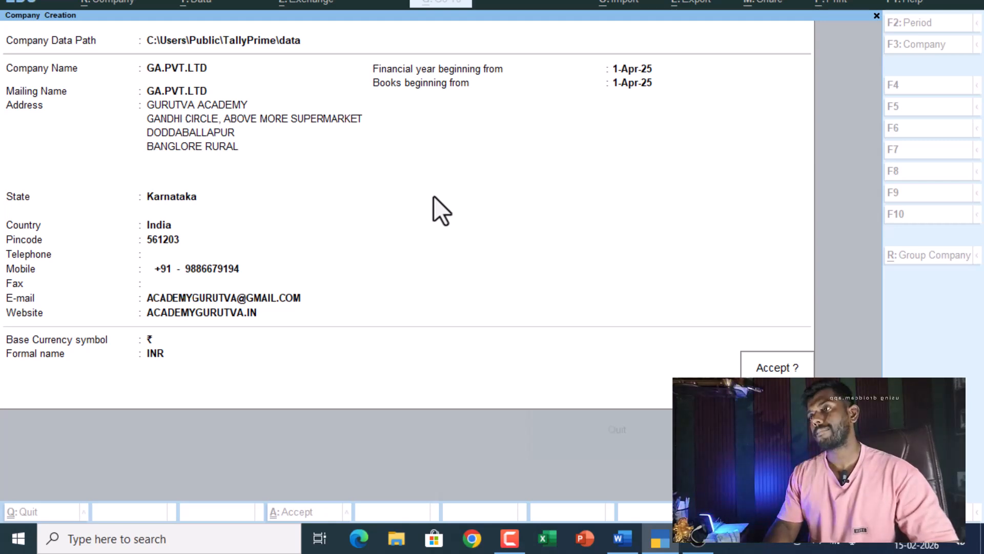
key("Return")
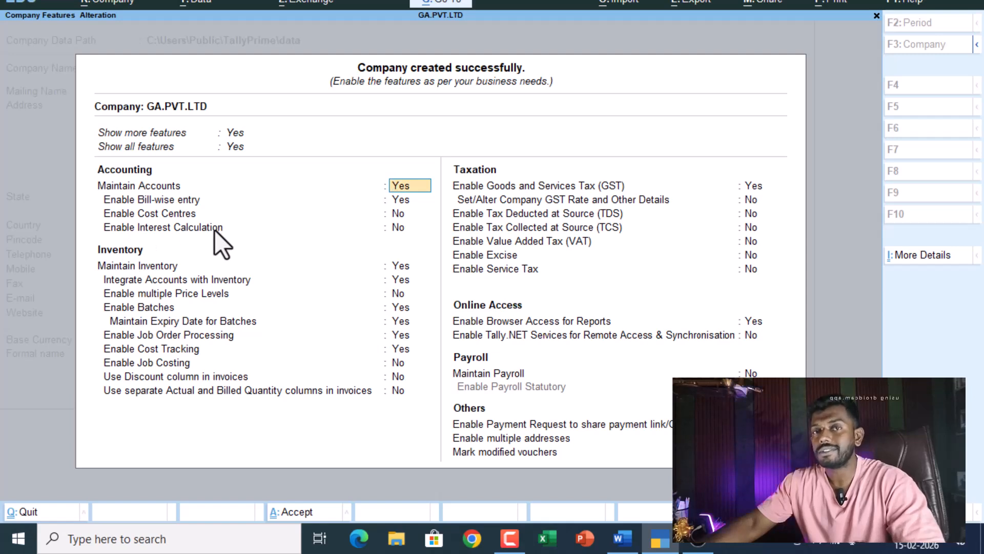
- Keep the accounting and inventory defaults with GST enabled, and open GST registration details
key("Down")
key("Down")
key("Down")
key("Down")
key("Down")
key("Down")
key("Down")
key("Down")
key("Down")
key("Down")
key("Down")
key("Down")
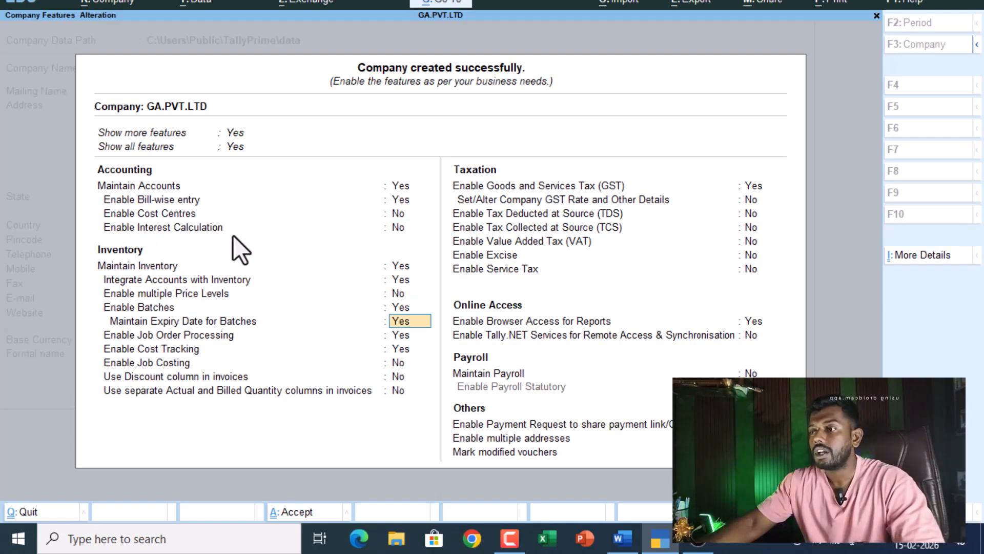
key("Down")
key("Down")
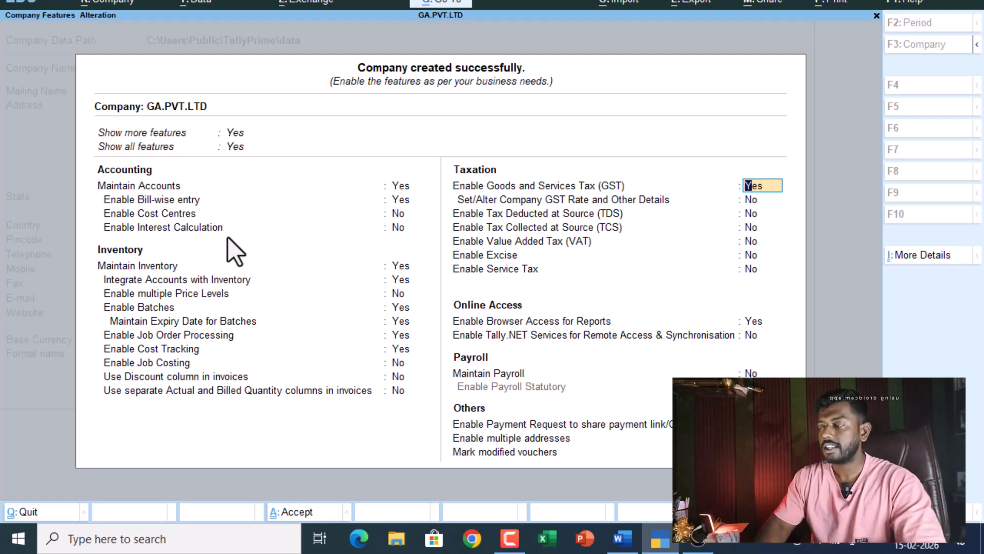
key("Return")
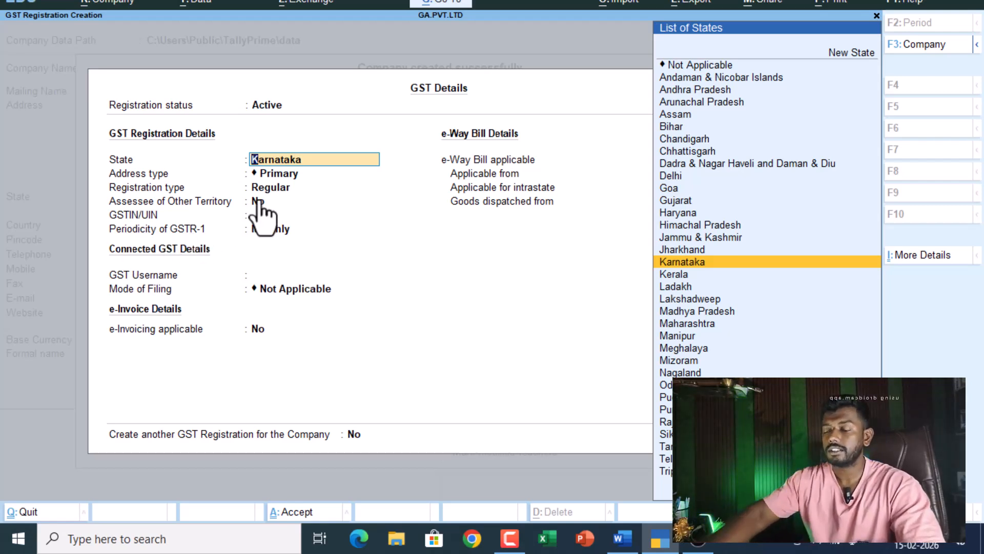
- Register GST for Karnataka, Primary address, Regular type, and not an assessee of other territory
key("Return")
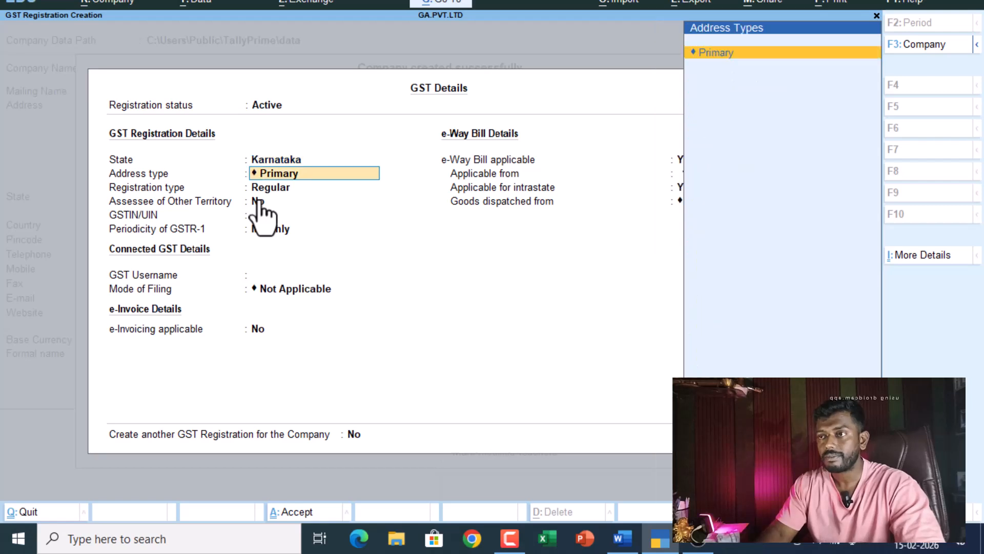
key("Return")
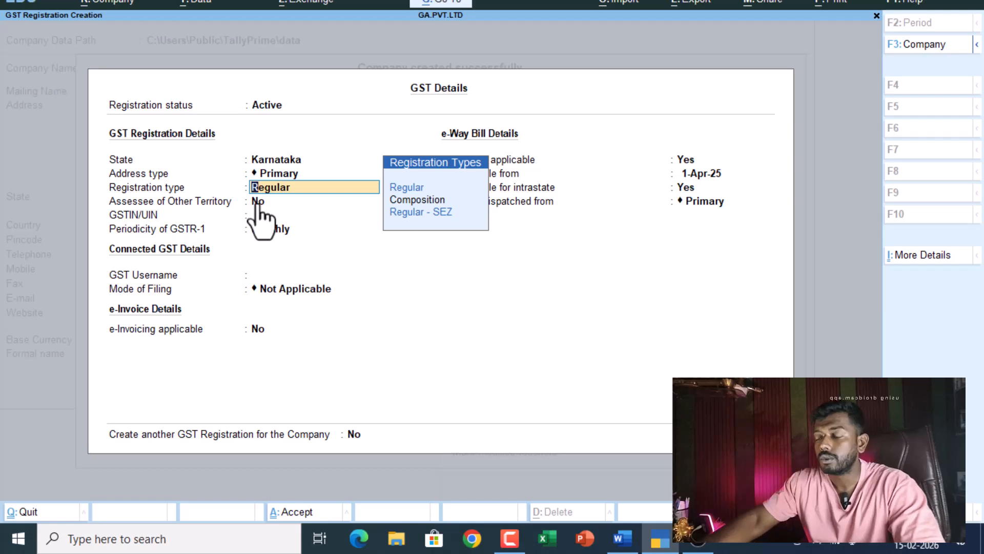
key("Return")
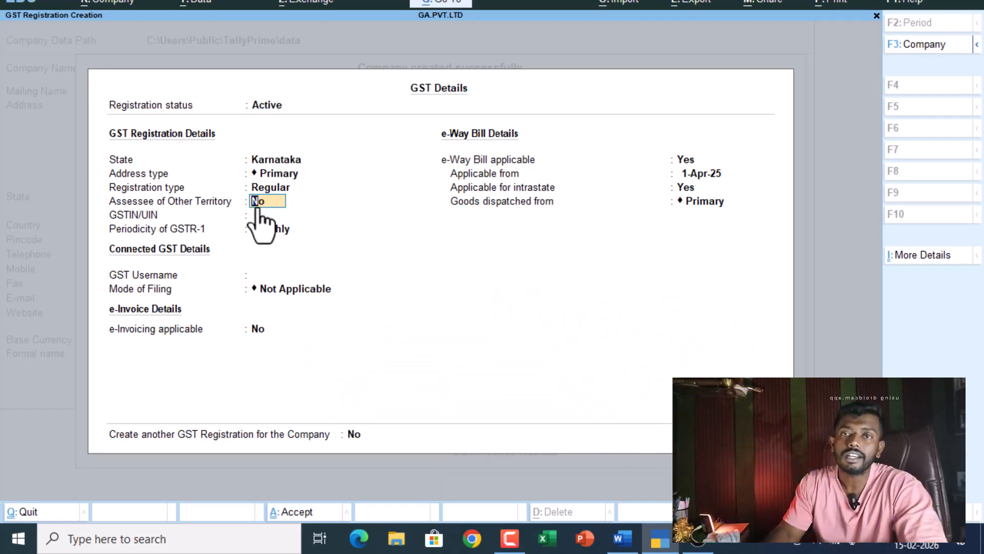
key("Return")
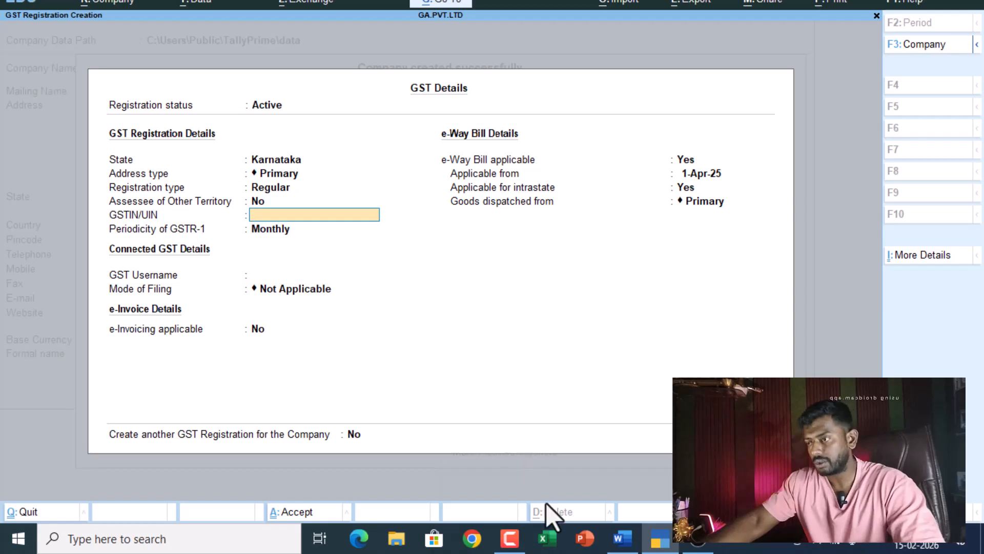
- Search Google for 'RANDOM KARNATAKA REGISTRATION GST NUMBER' and copy the sample GSTIN shown
left_click(477, 546)
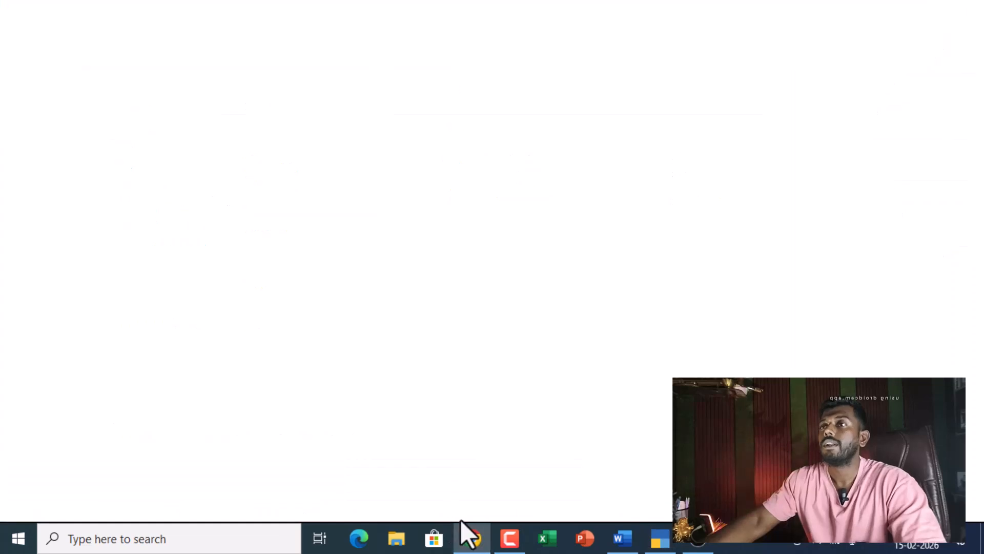
left_click(376, 277)
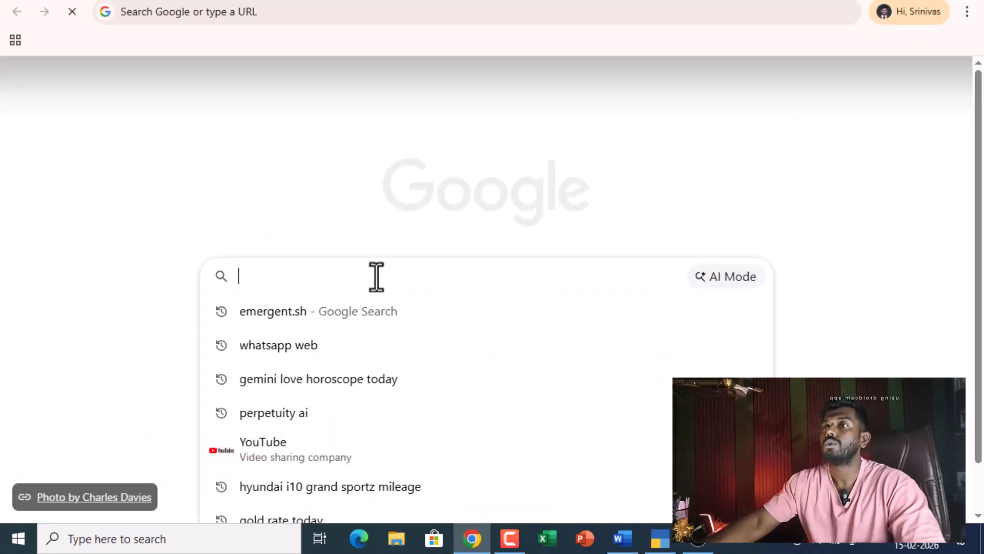
type("RANDO")
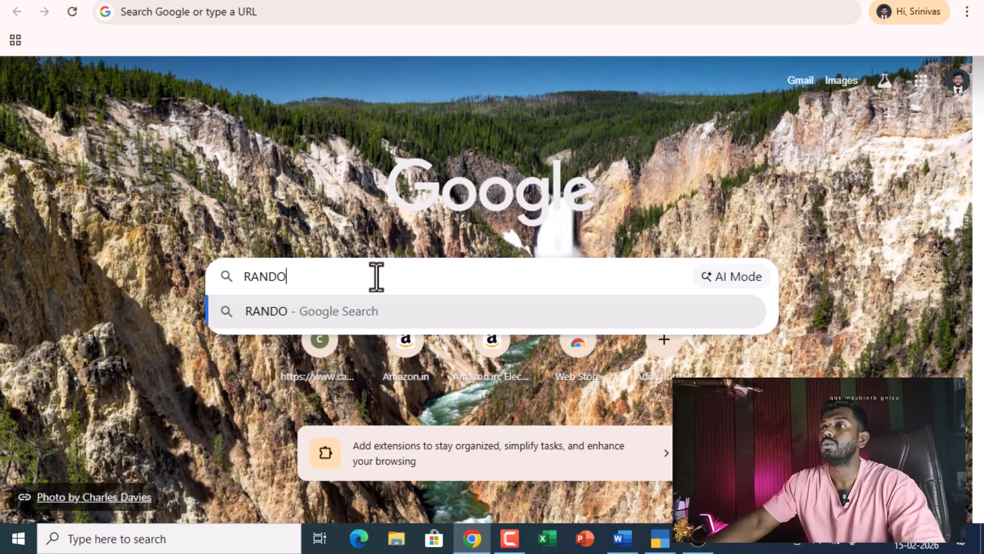
type("M KARNATAKA REGIST")
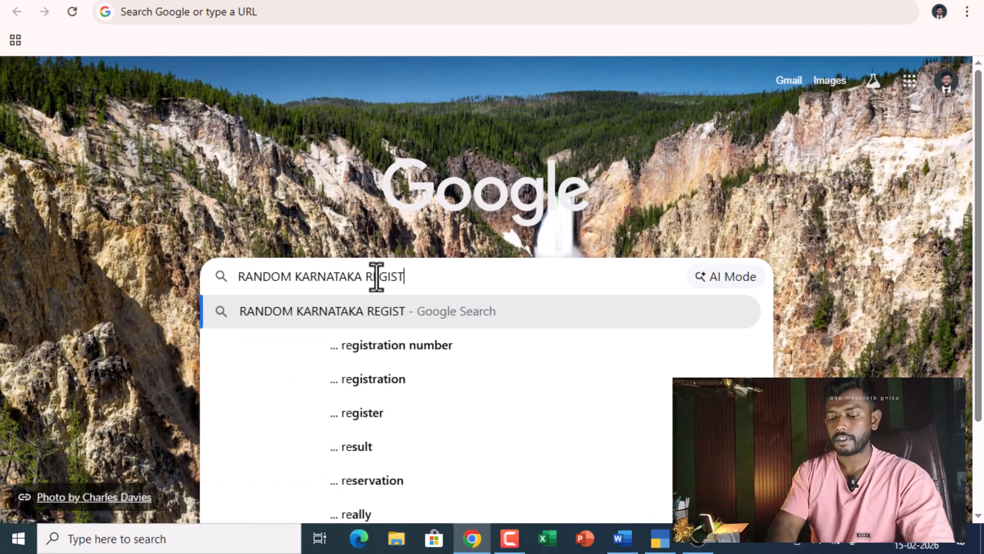
type("RATION GST NUMBER")
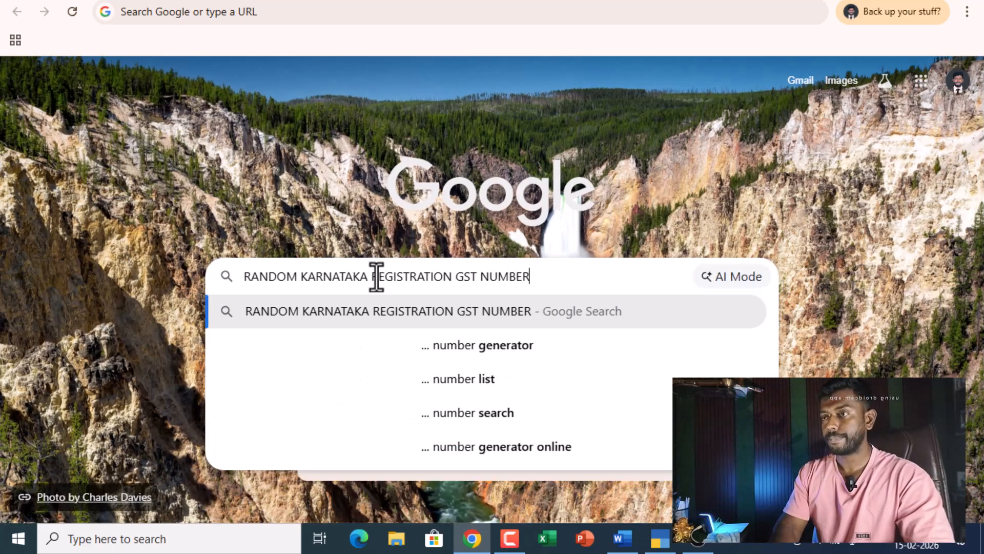
key("Return")
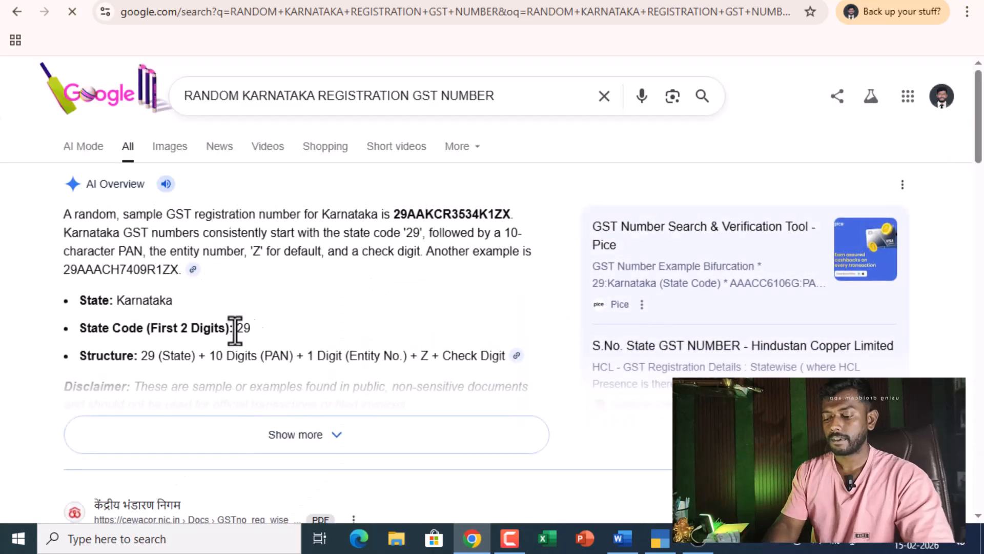
scroll(286, 294, "down", 3)
scroll(300, 257, "up", 3)
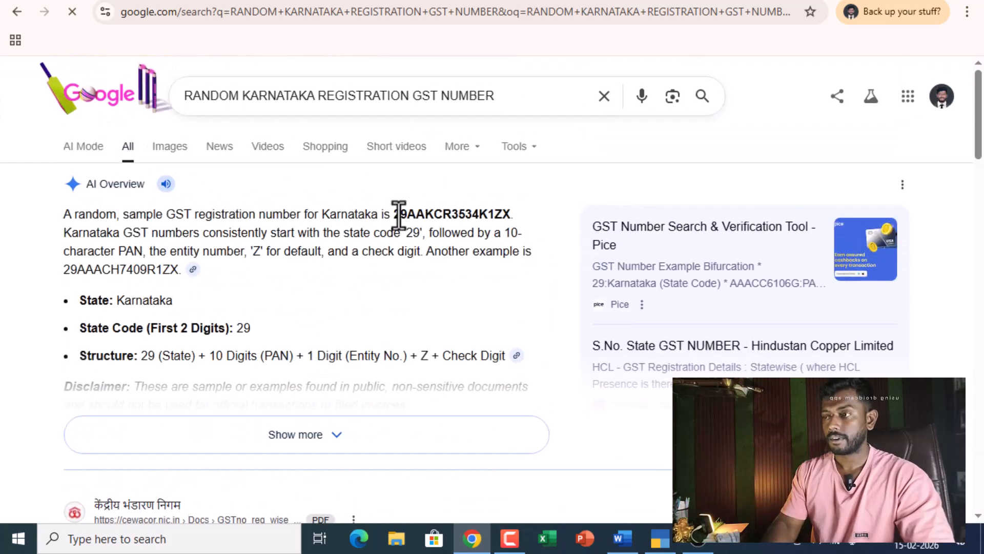
left_click_drag(392, 215, 506, 215)
key("ctrl+c")
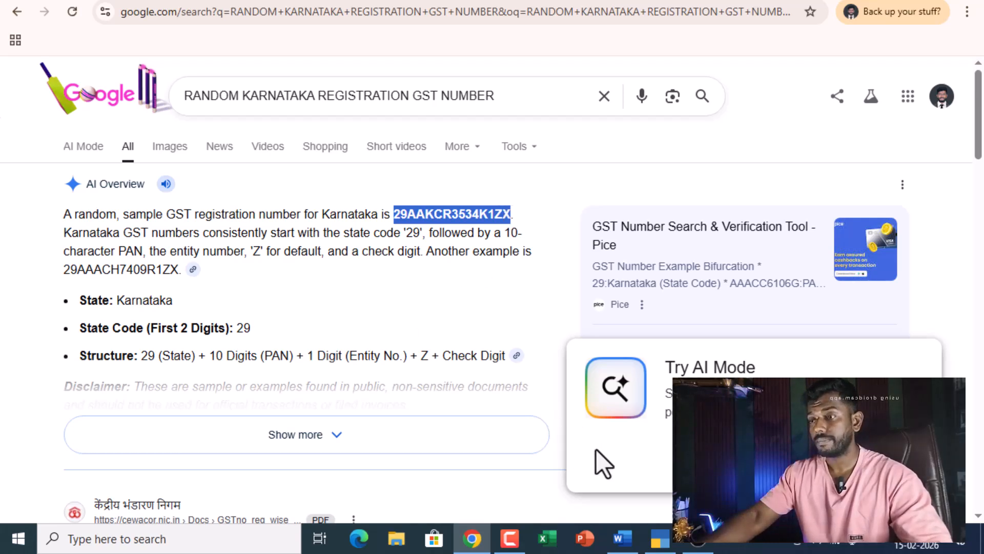
left_click(660, 538)
- Paste the copied GSTIN and keep Monthly GSTR-1 periodicity
key("ctrl+v")
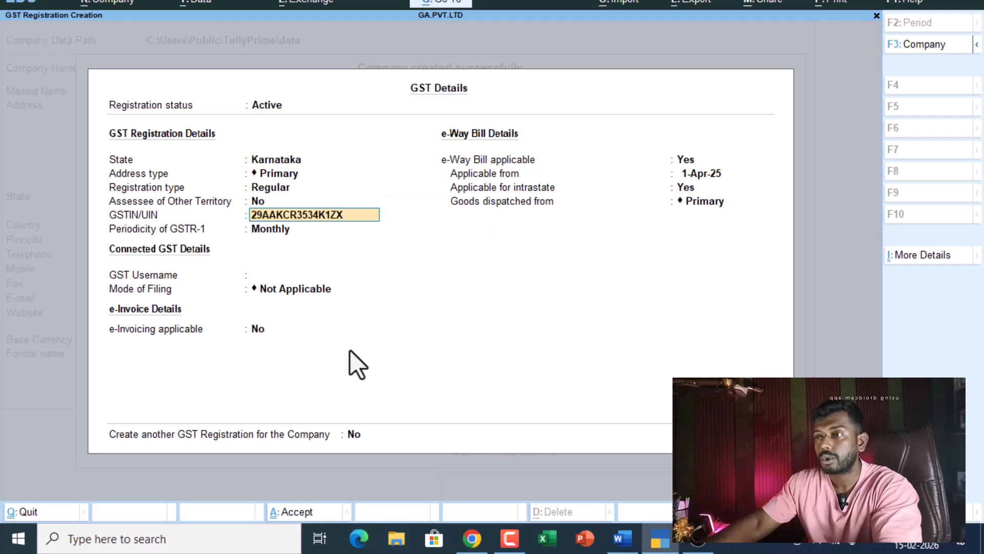
key("Return")
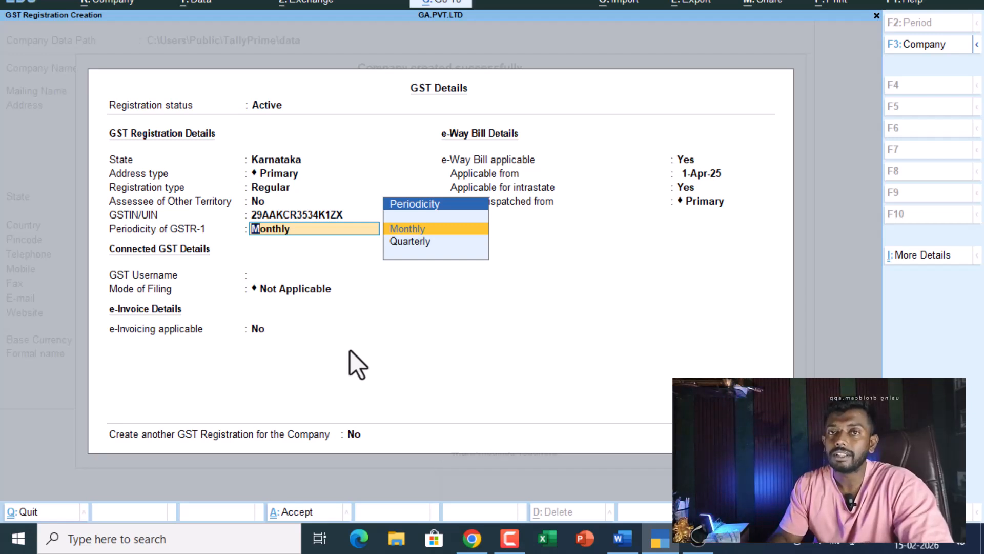
key("Return")
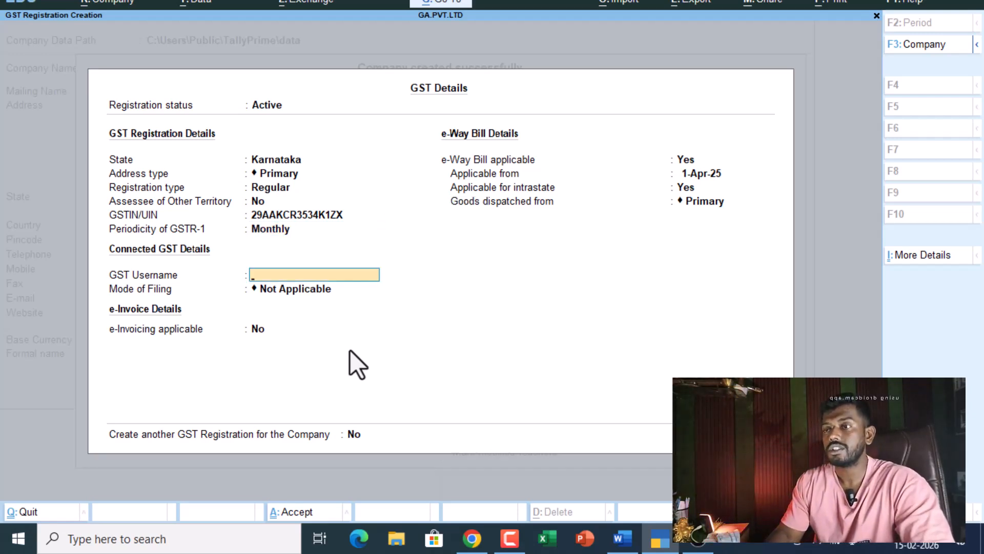
- Enter the GST username, choose DSC filing mode, leave e-invoicing off, and save GST details
type("GURUT")
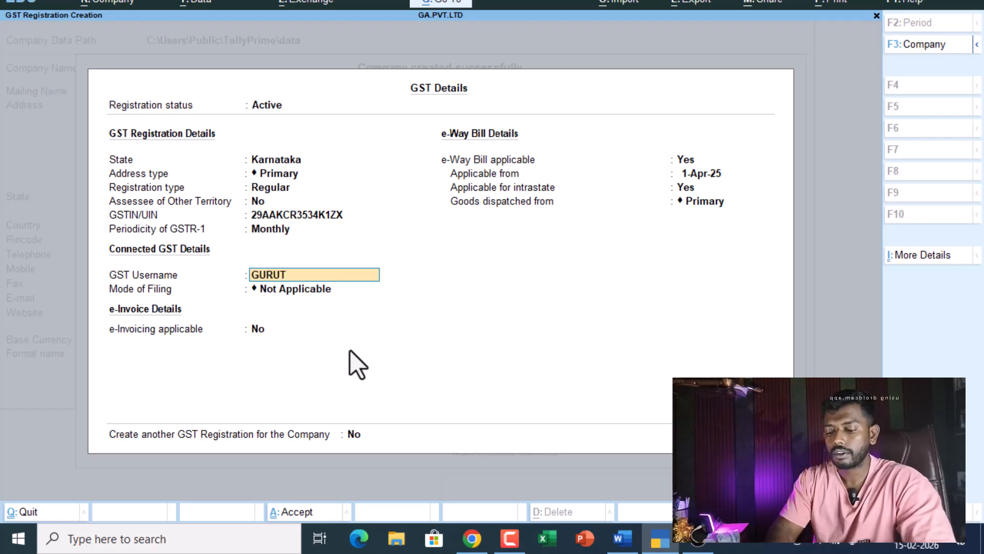
type("VA ACADEMY")
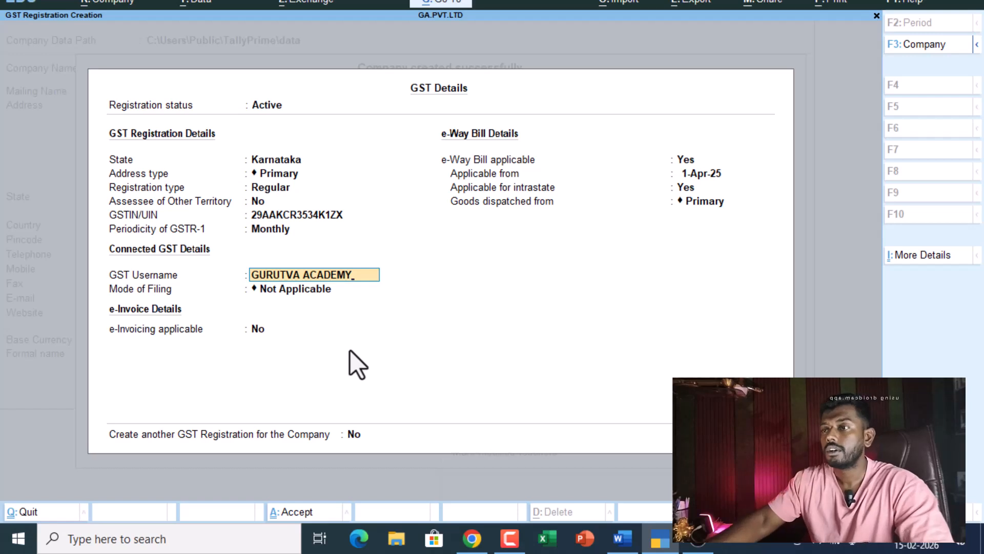
key("Return")
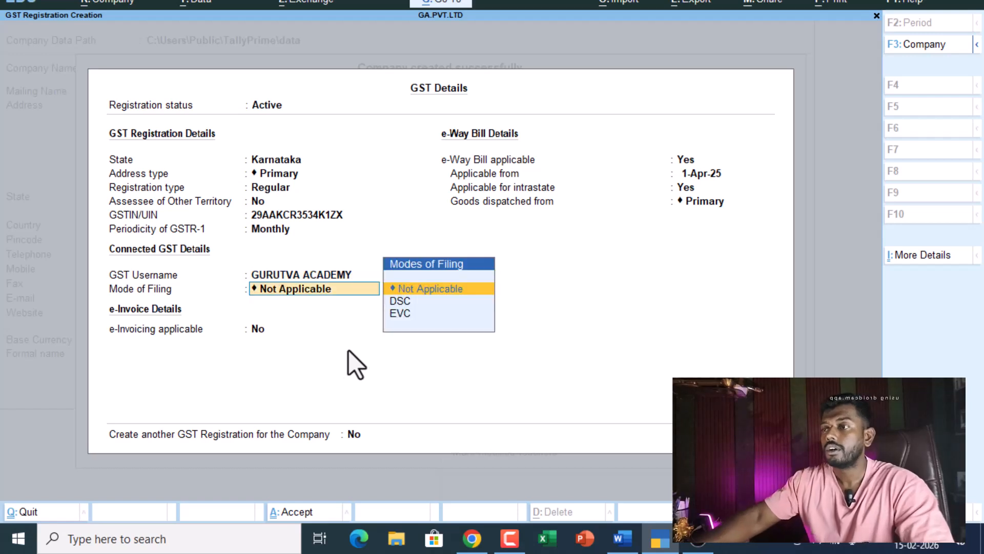
left_click(405, 301)
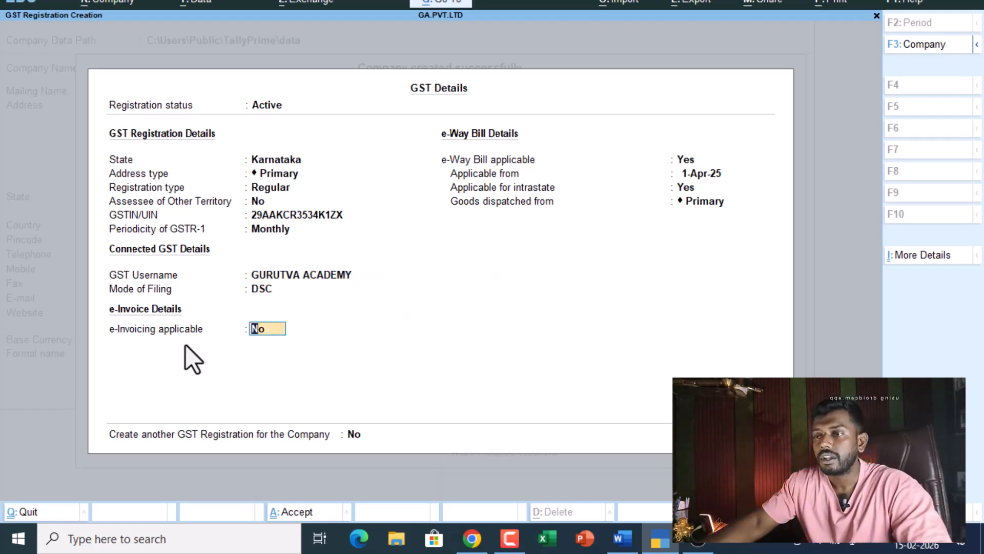
key("Return")
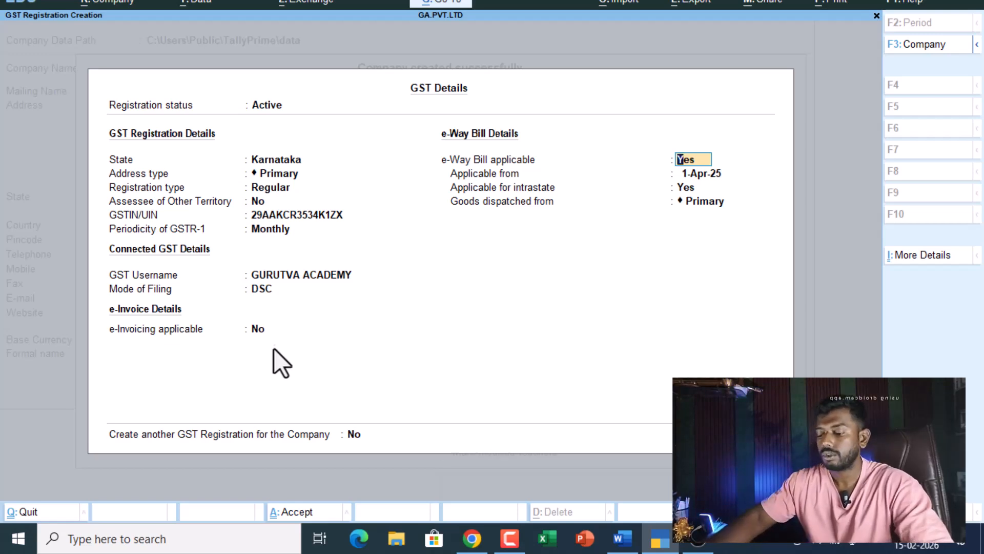
key("Return")
key("Return")
key("Return")
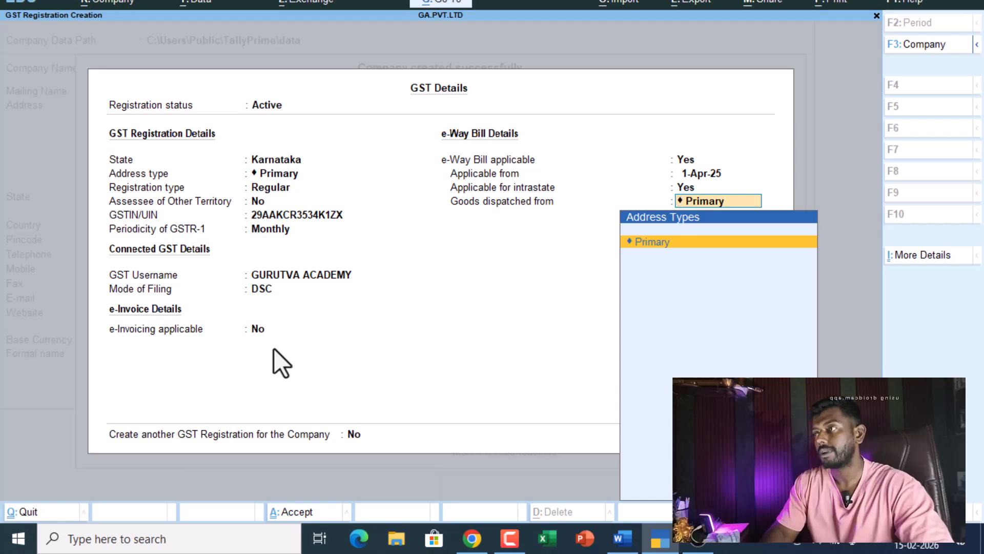
key("ctrl+a")
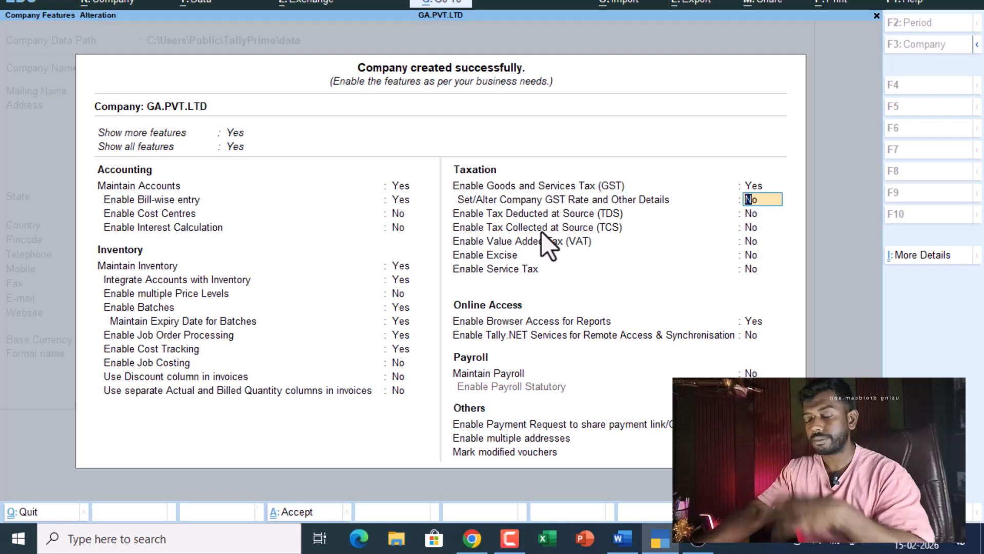
- Accept the company features with Ctrl+A to reach Gateway of Tally
key("ctrl")
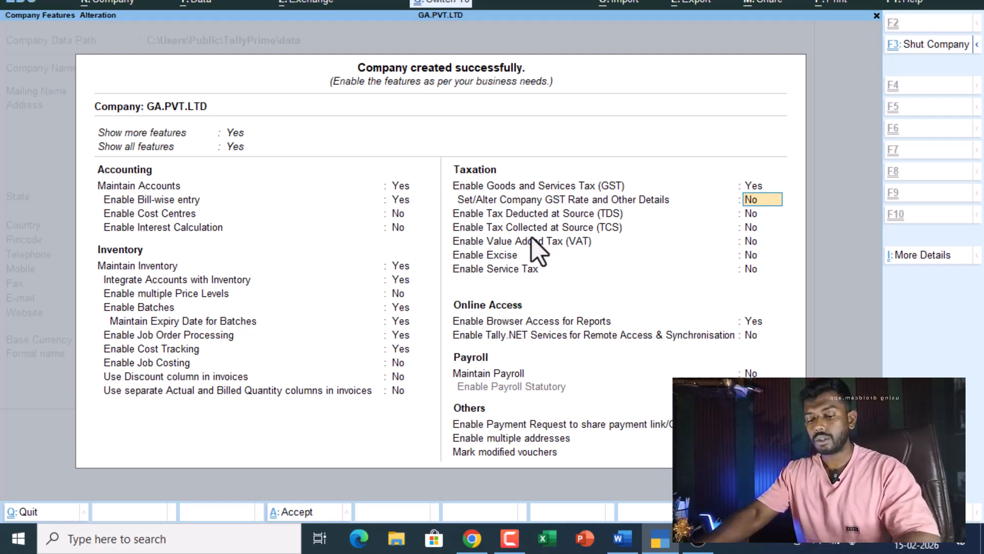
key("ctrl+a")
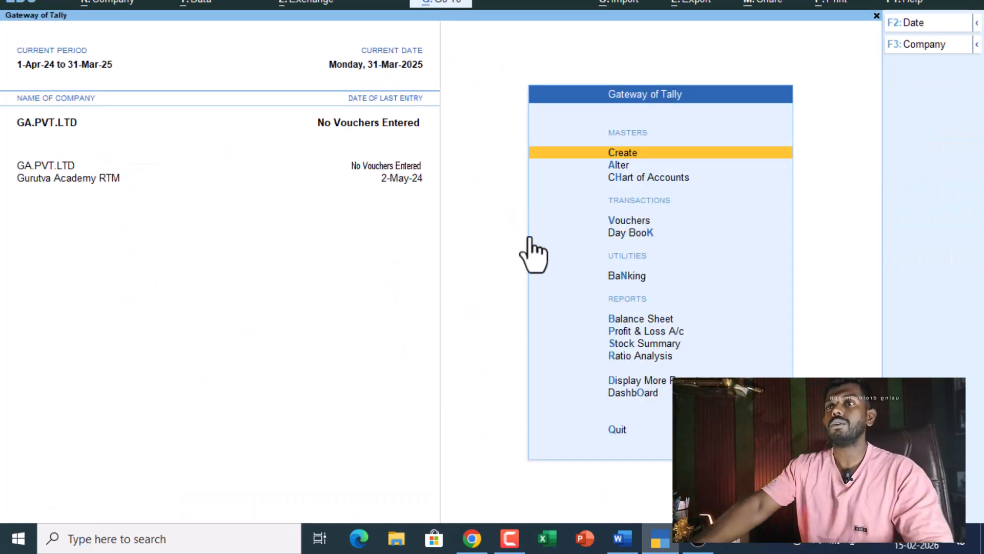